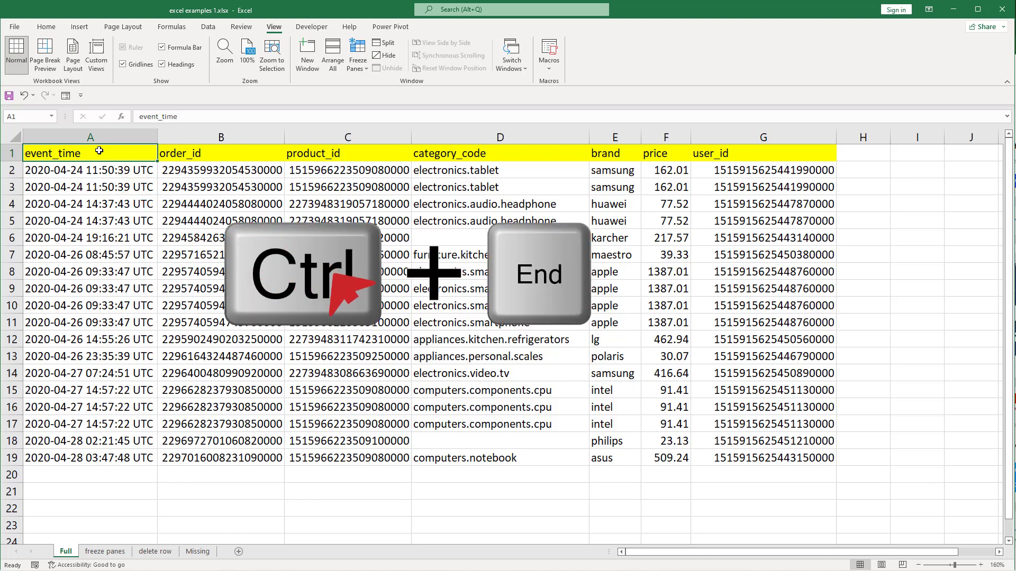
Jump to the last used cell on each of the Full, delete row and Missing sheets.
key("ctrl+End")
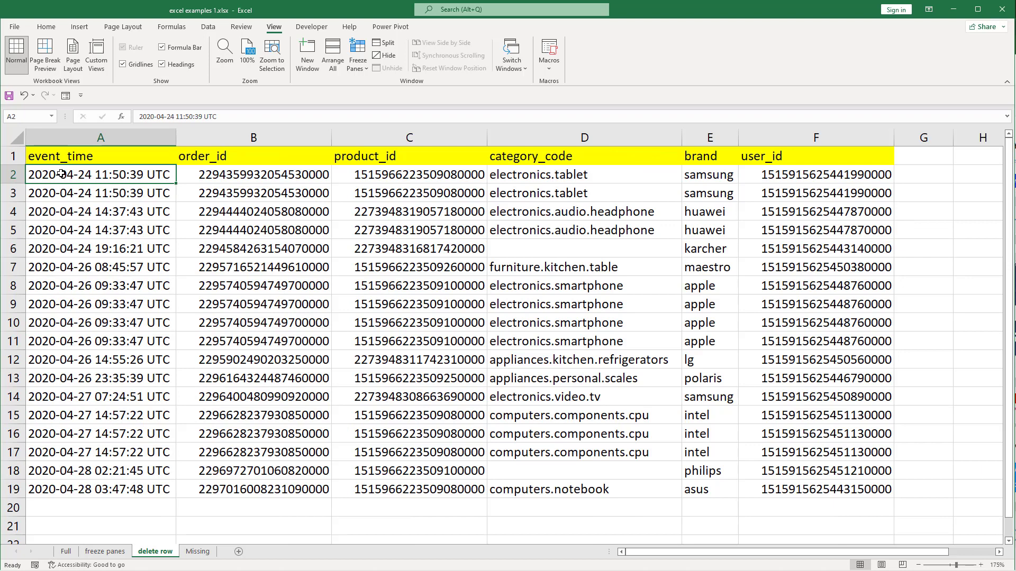
key("ctrl+End")
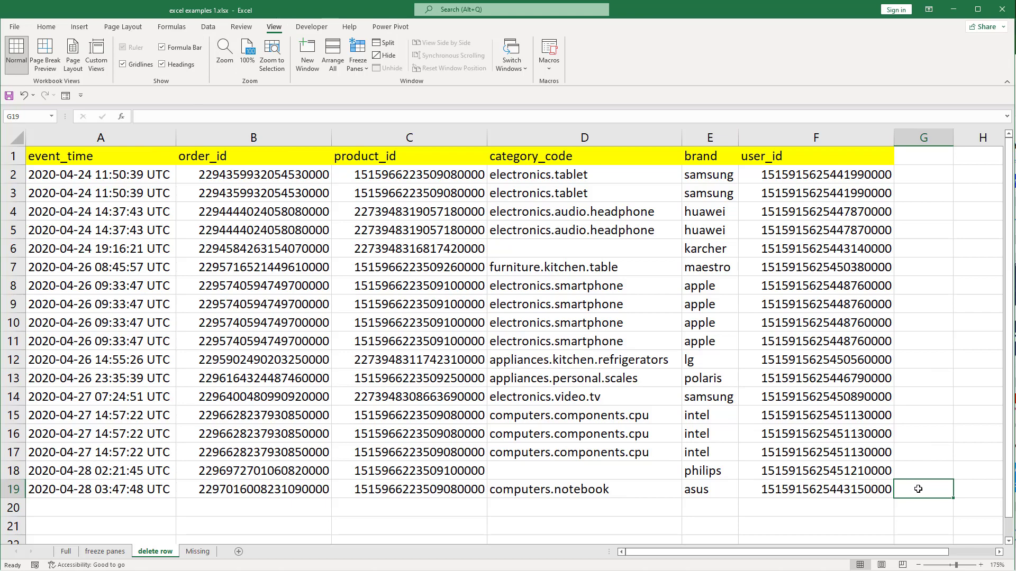
left_click(198, 552)
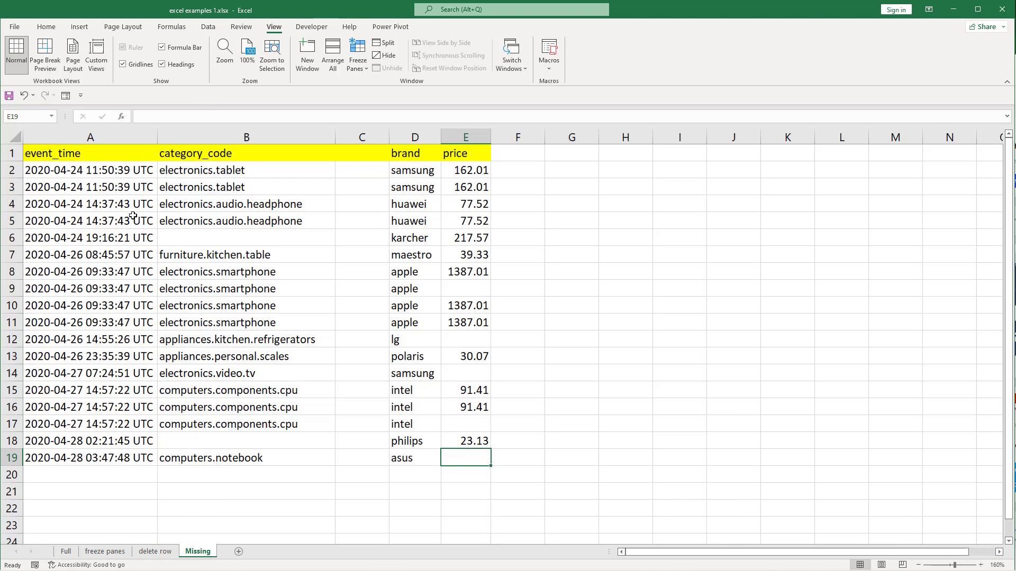
left_click(100, 164)
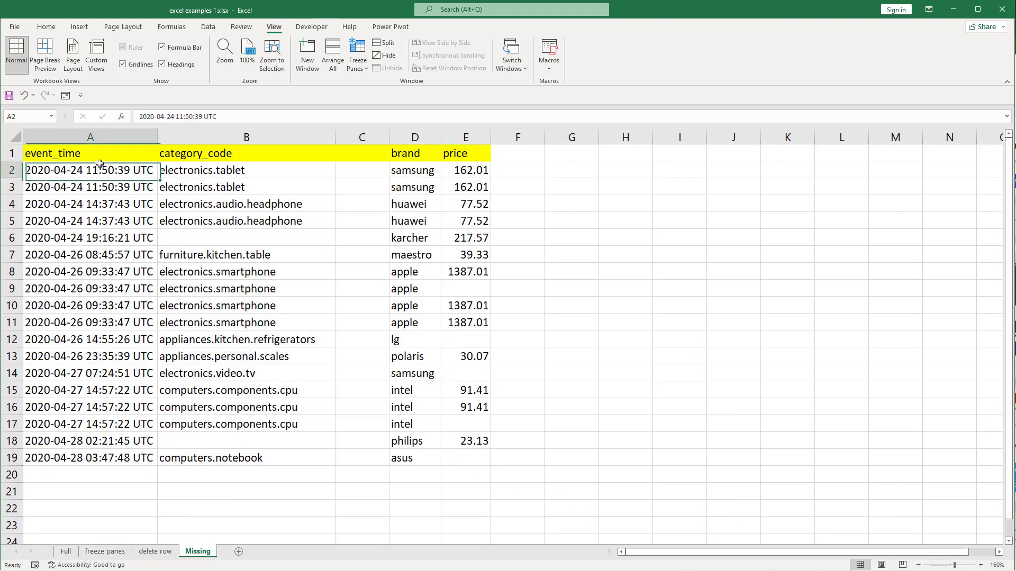
key("ctrl+End")
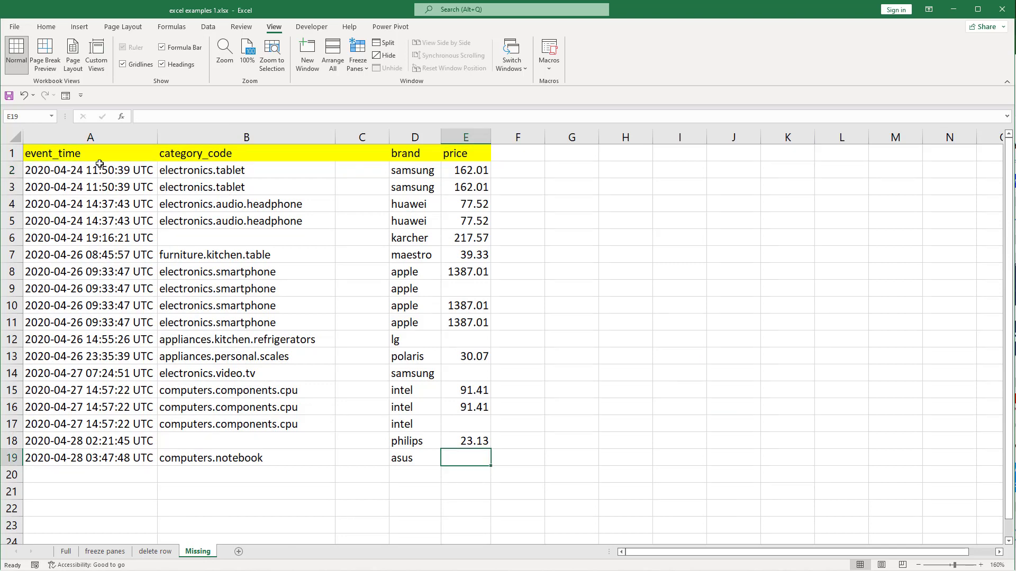
Delete the empty column G on the delete row sheet and save the workbook.
left_click(155, 552)
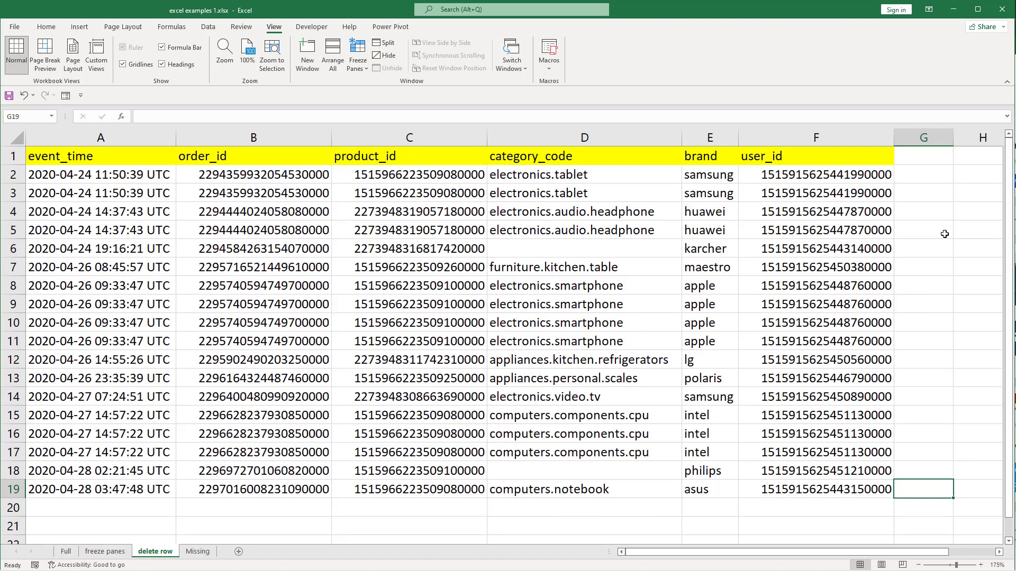
left_click(924, 137)
right_click(923, 138)
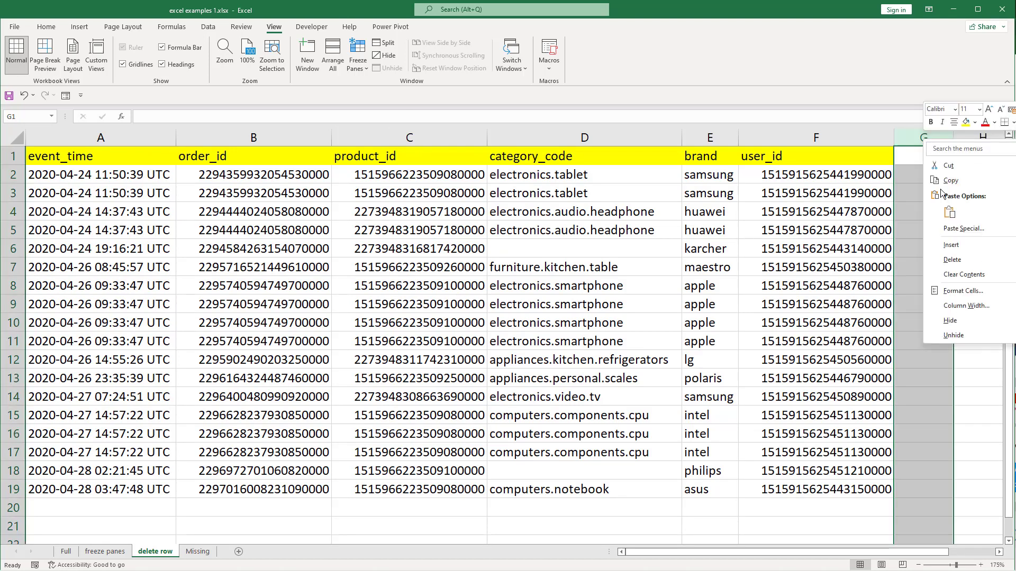
left_click(952, 259)
key("ctrl+s")
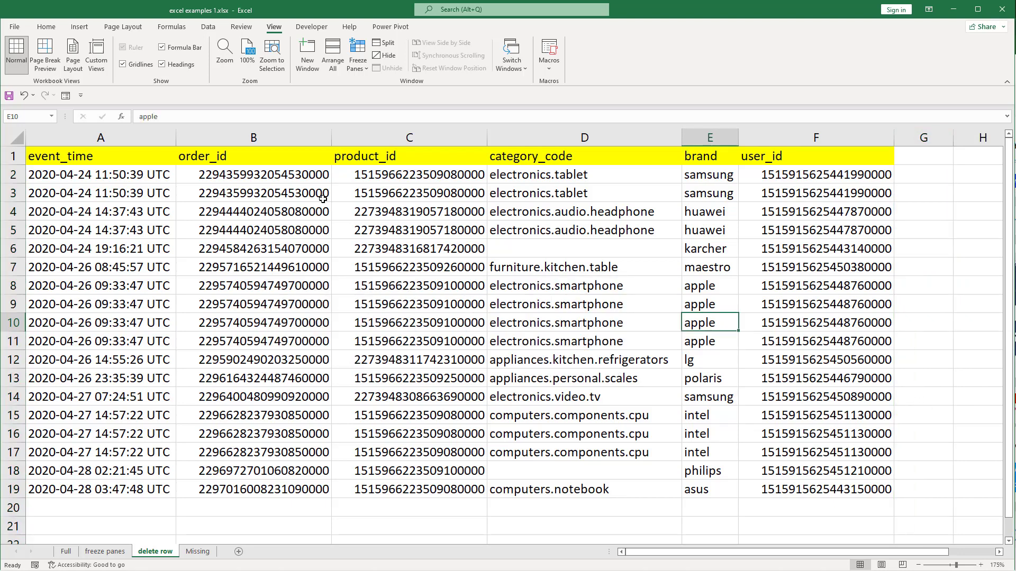
Check the last used cell on the delete row sheet from A1, and return to cell A1 of the Full sheet.
left_click(76, 158)
key("ctrl+End")
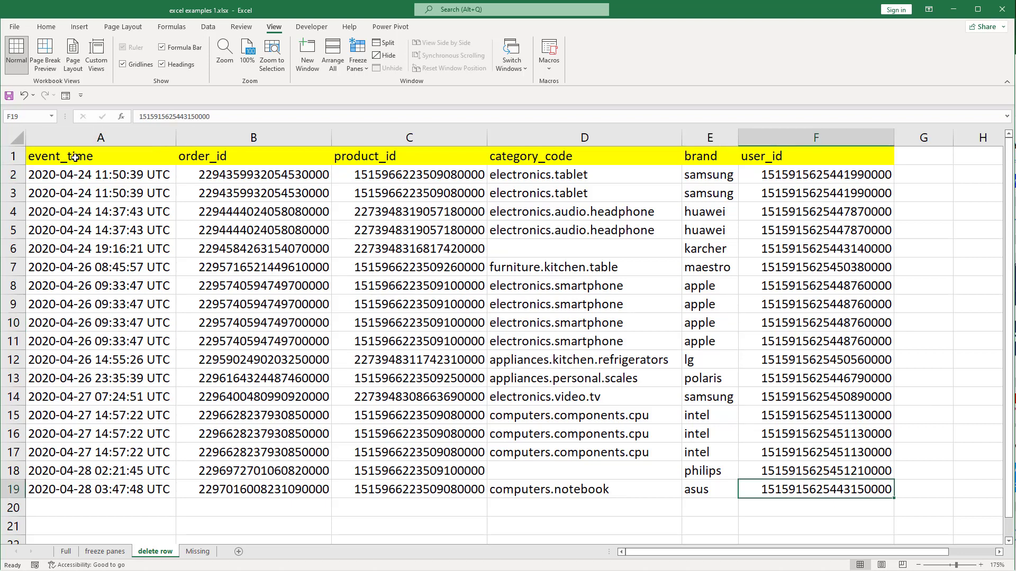
key("ctrl+Page_Up")
key("ctrl+Page_Up")
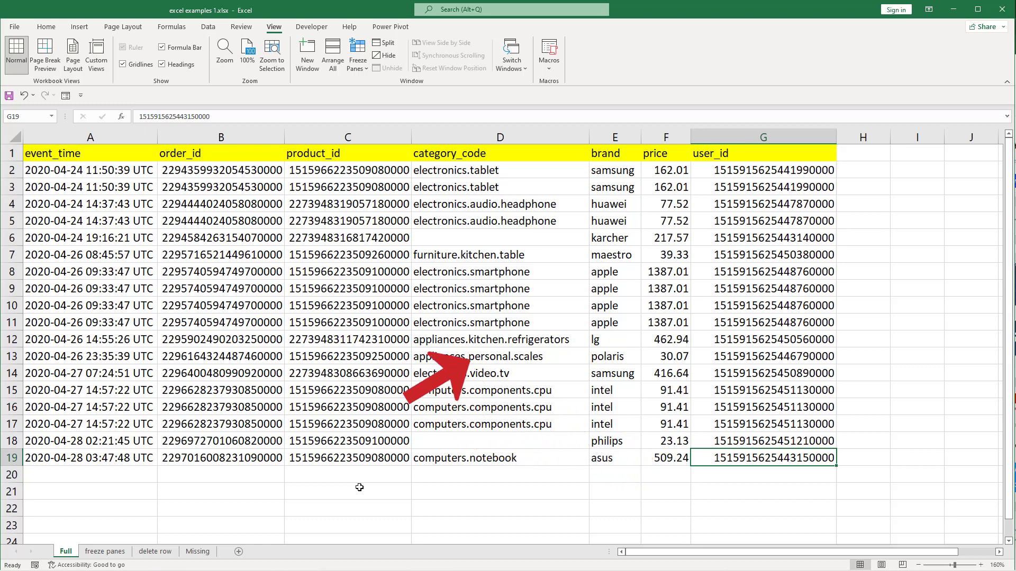
key("ctrl+Home")
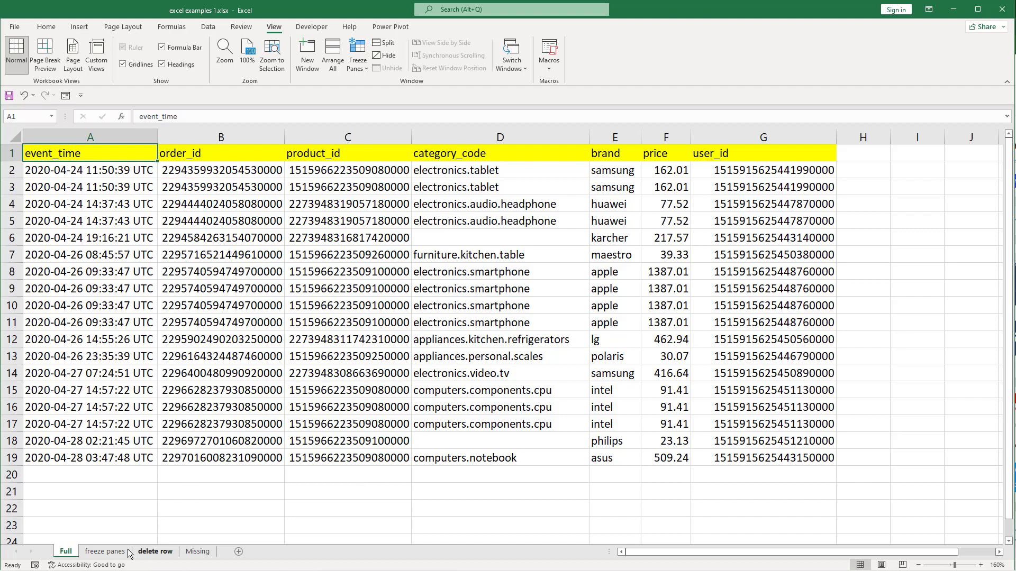
Go to A2, the first cell below the frozen header row, on the freeze panes sheet.
left_click(108, 552)
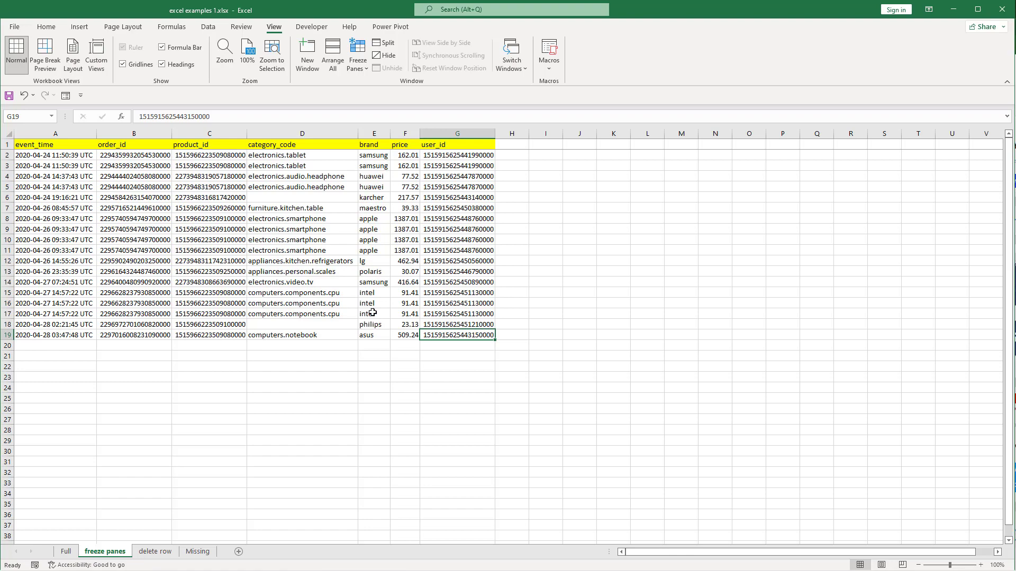
scroll(375, 312, "up", 5, "ctrl")
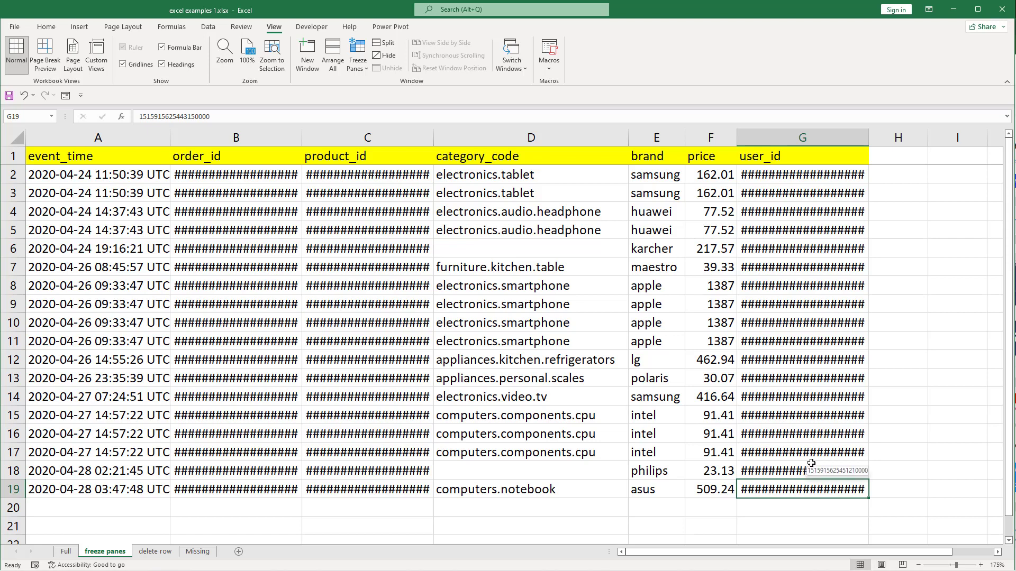
key("ctrl+Home")
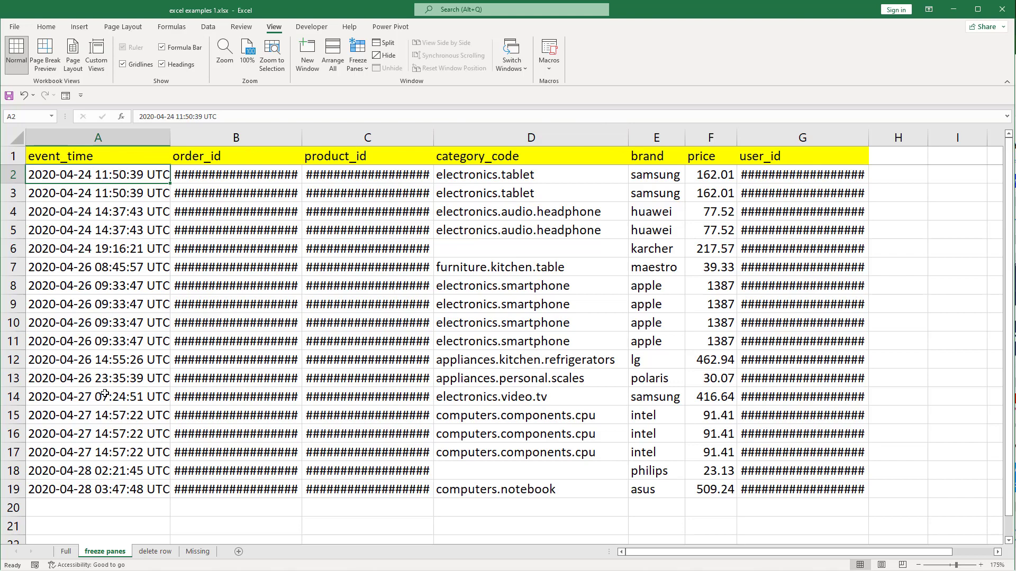
On the Full sheet, jump along the edges of the data from A1 through A19, G19 and G1 back to A1.
key("ctrl+Page_Up")
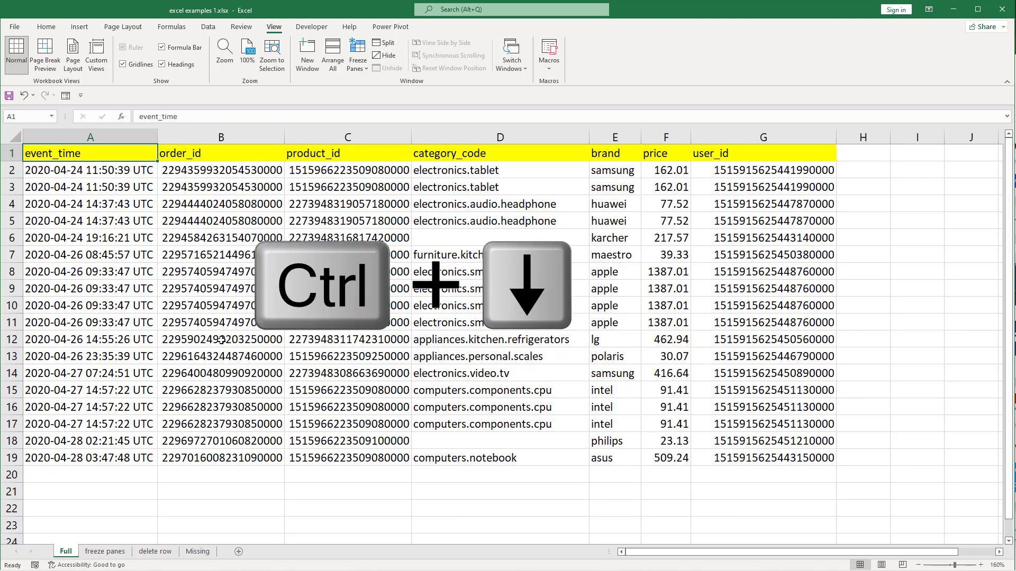
key("ctrl+Down")
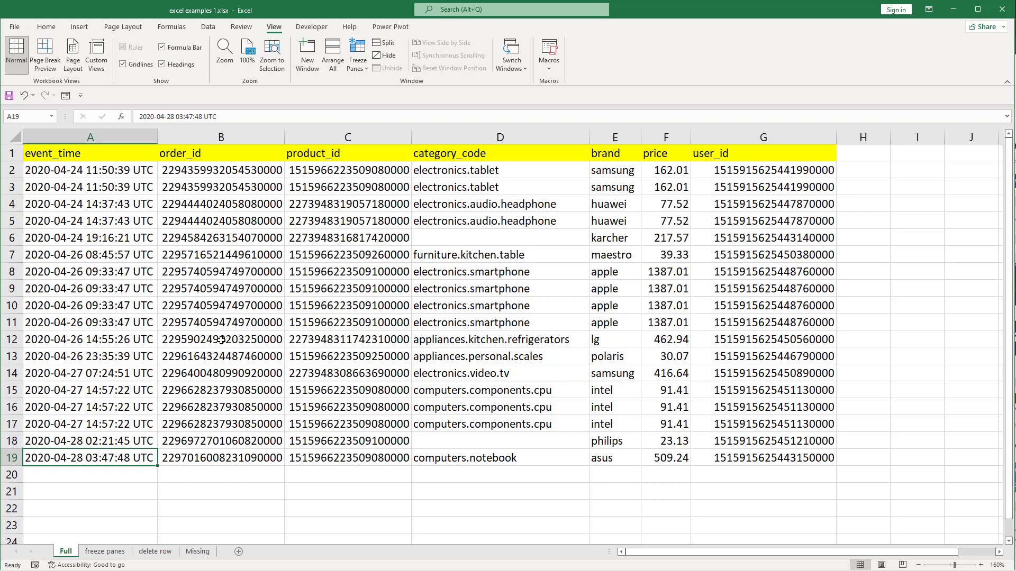
key("ctrl+Right")
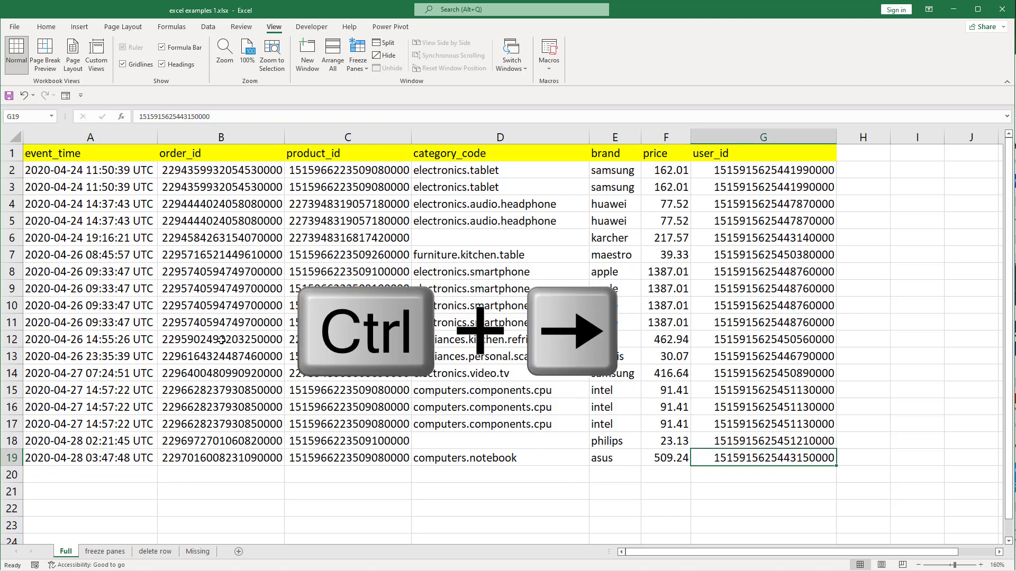
key("ctrl+Up")
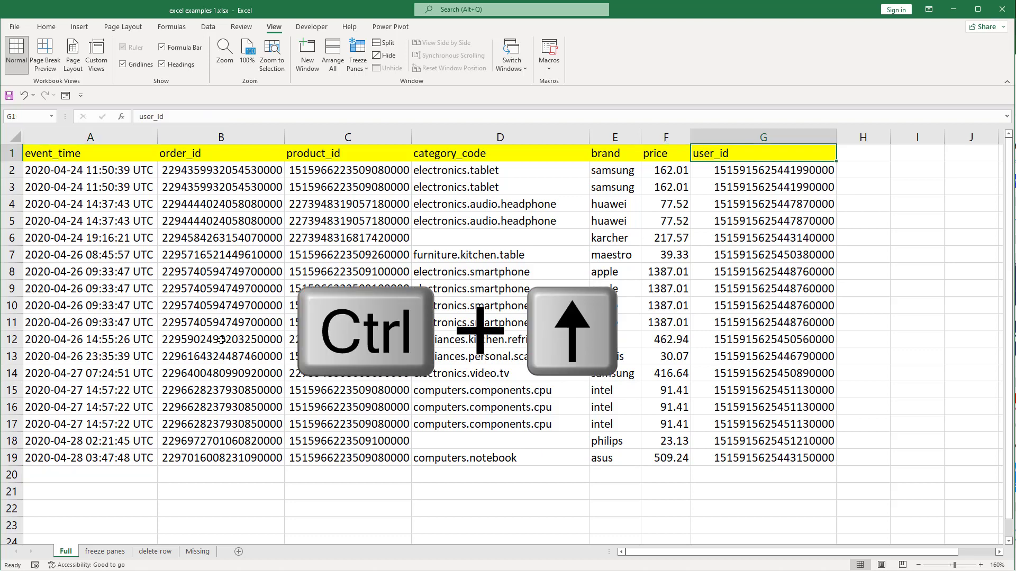
key("ctrl+Left")
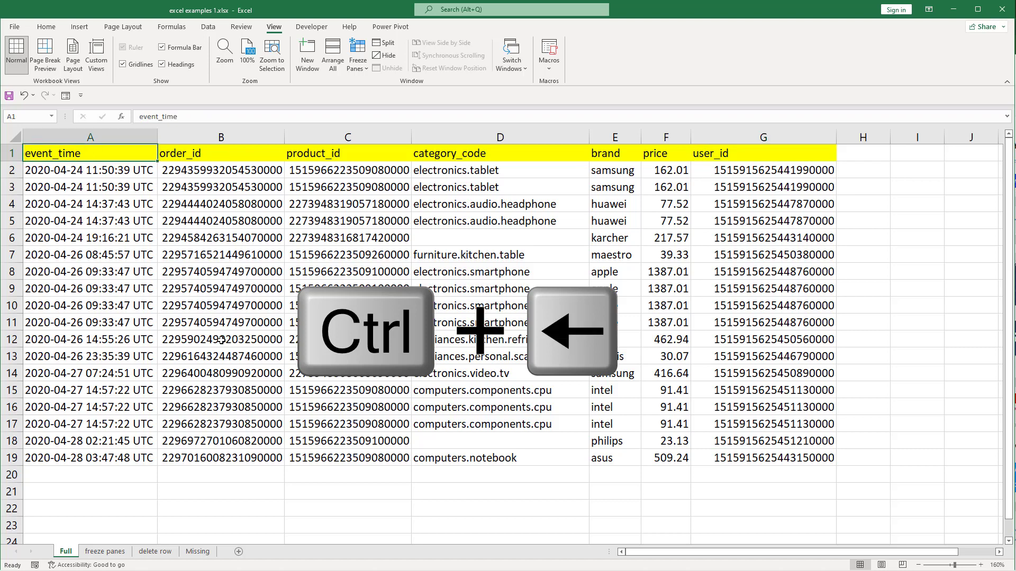
Go to the category_code header in D1 and jump down the column's data block edges through D5 and D7 to D17.
key("Right")
key("Right")
key("Right")
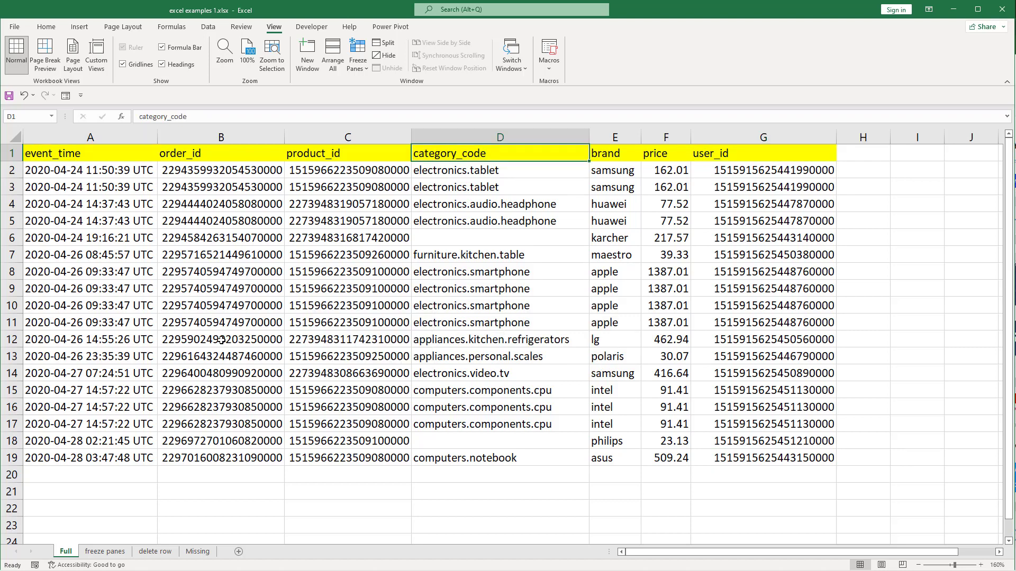
key("ctrl+Down")
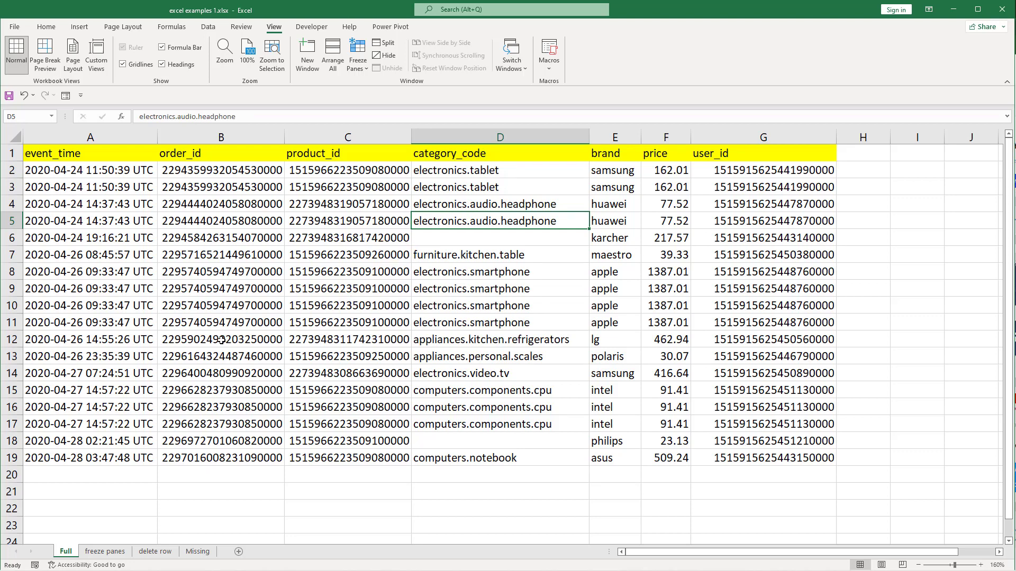
key("ctrl+Down")
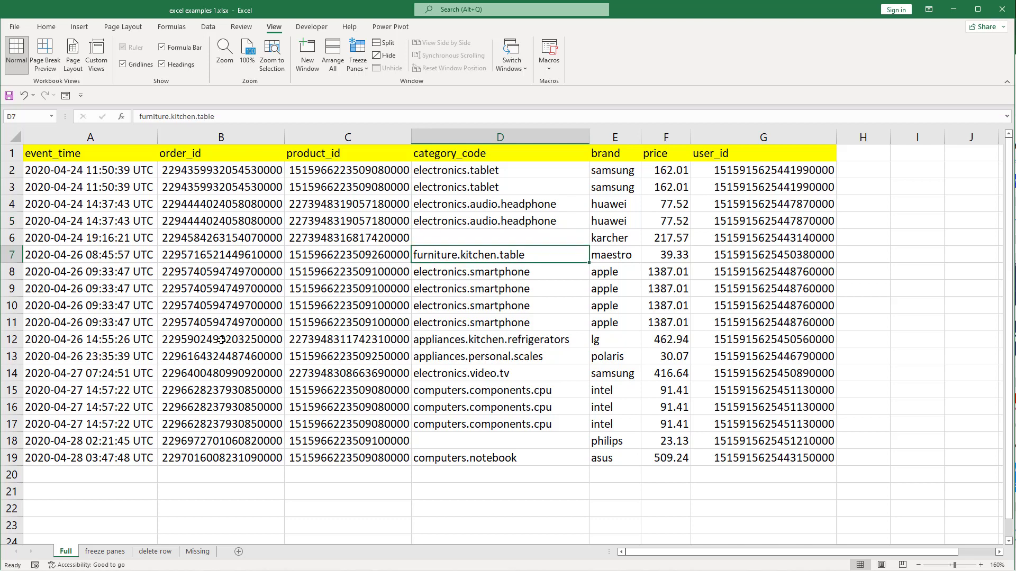
key("ctrl+Down")
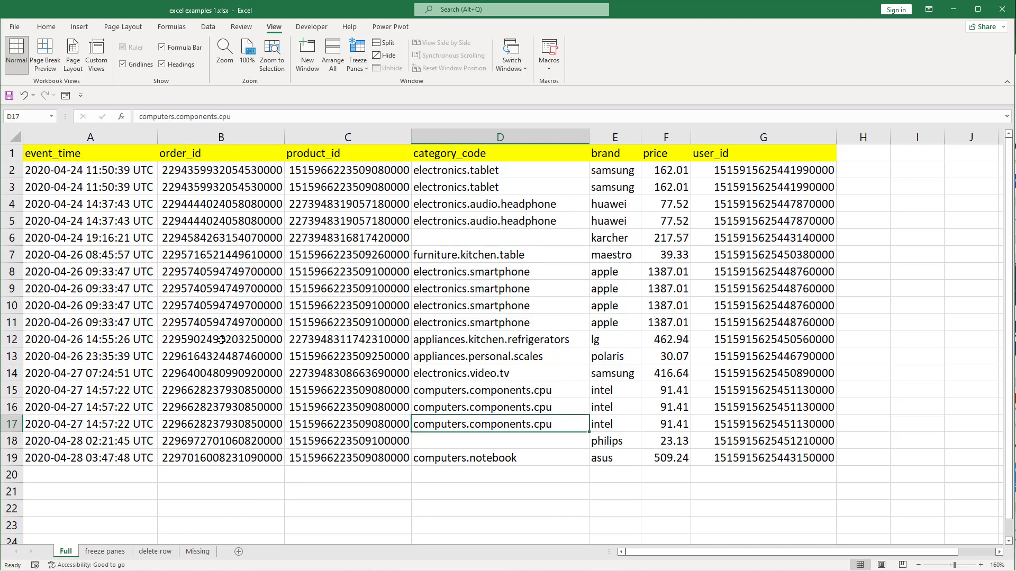
Move the active cell one cell at a time from D17 to A17, down to A18 and across to C18.
key("Left")
key("Left")
key("Left")
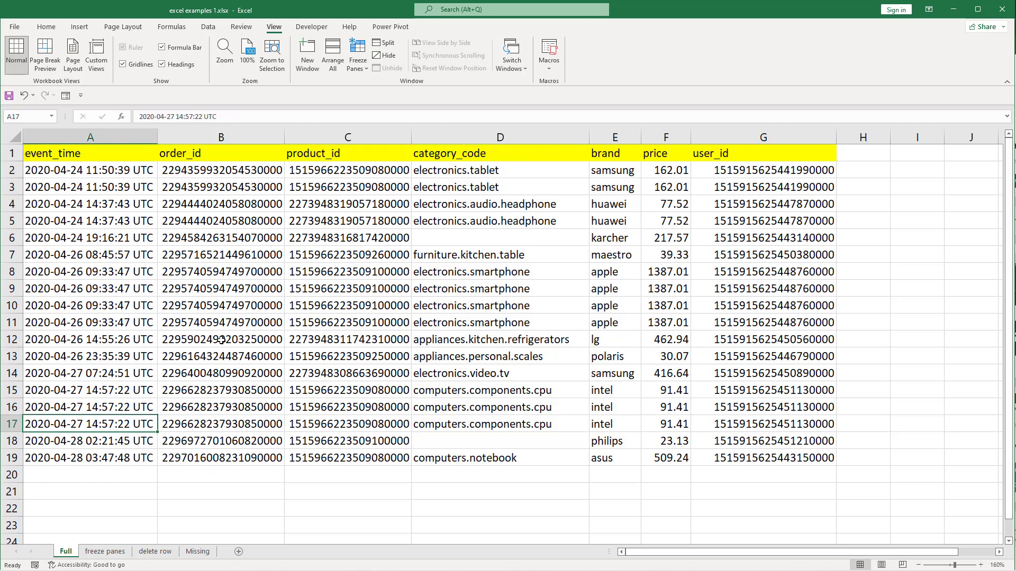
key("Down")
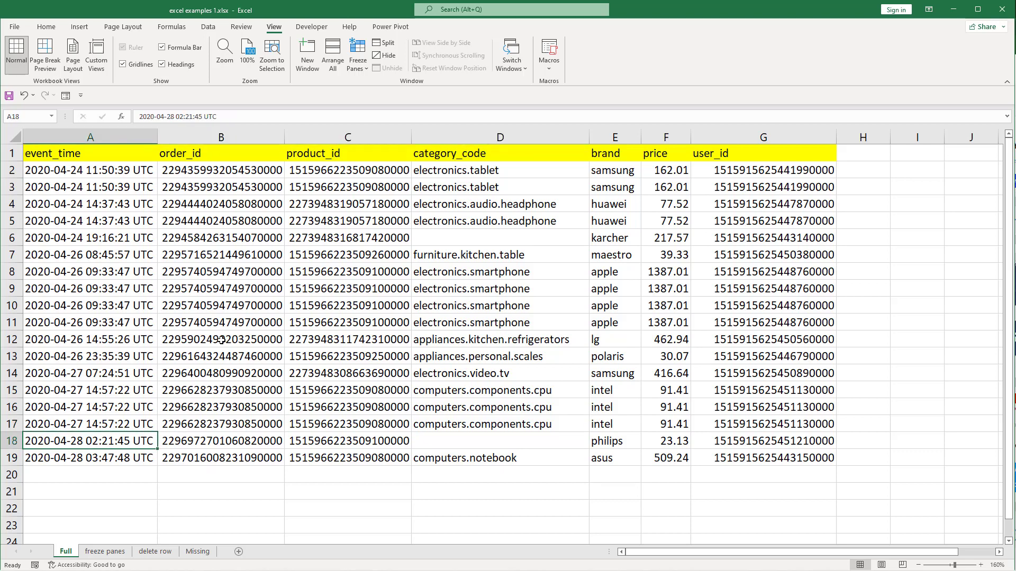
key("Right")
key("Right")
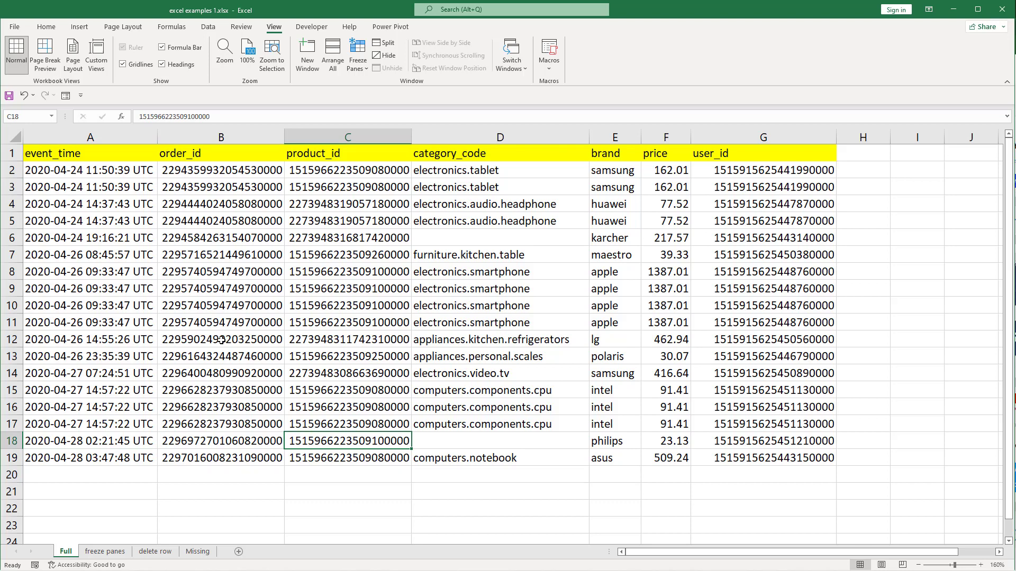
Select the range A2:D8, extending from A2 down to row 8 and across to column D.
key("ctrl+Home")
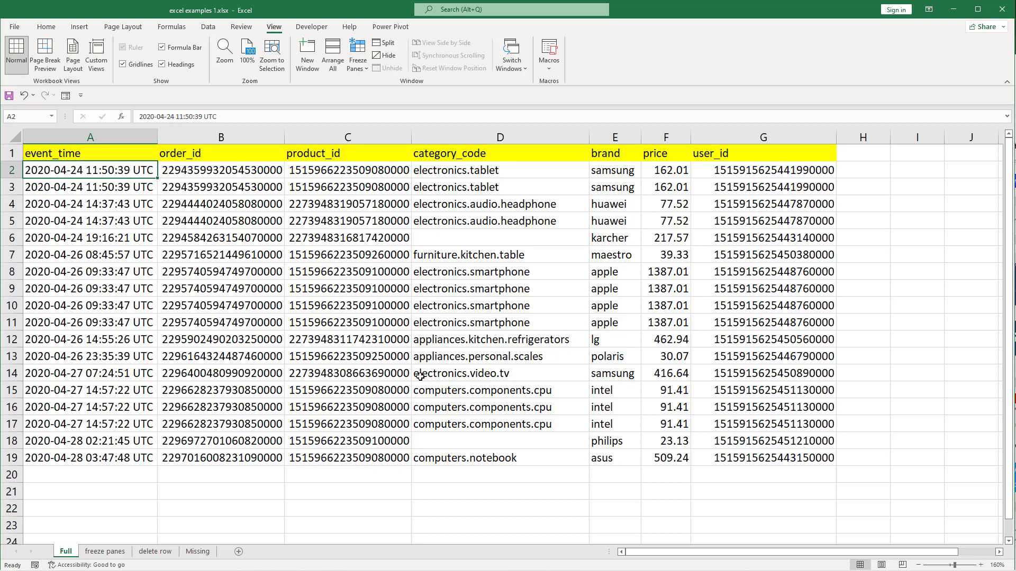
key("shift+Down")
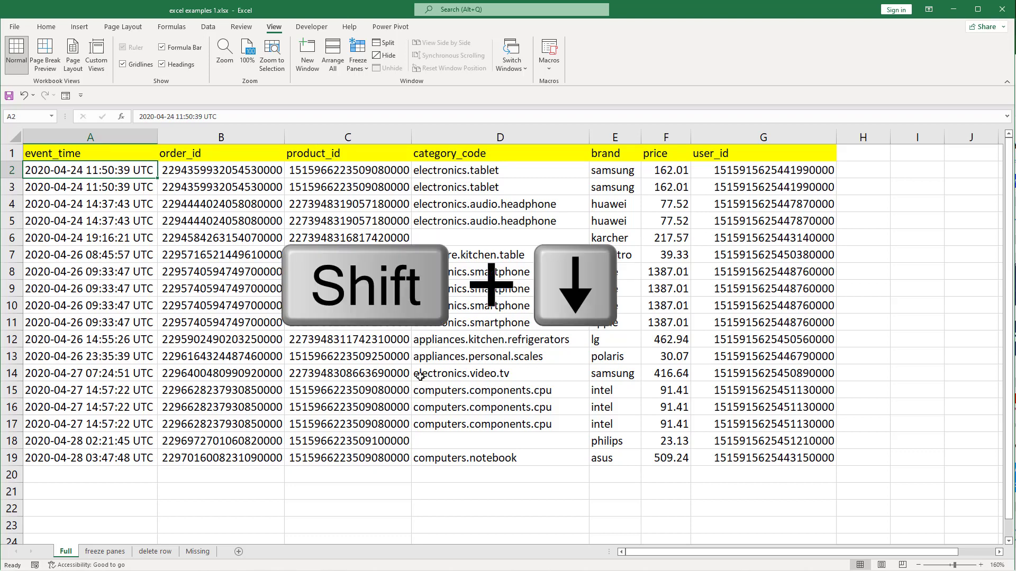
key("shift+Down")
key("shift+Down")
key("shift+Down")
key("shift+Down")
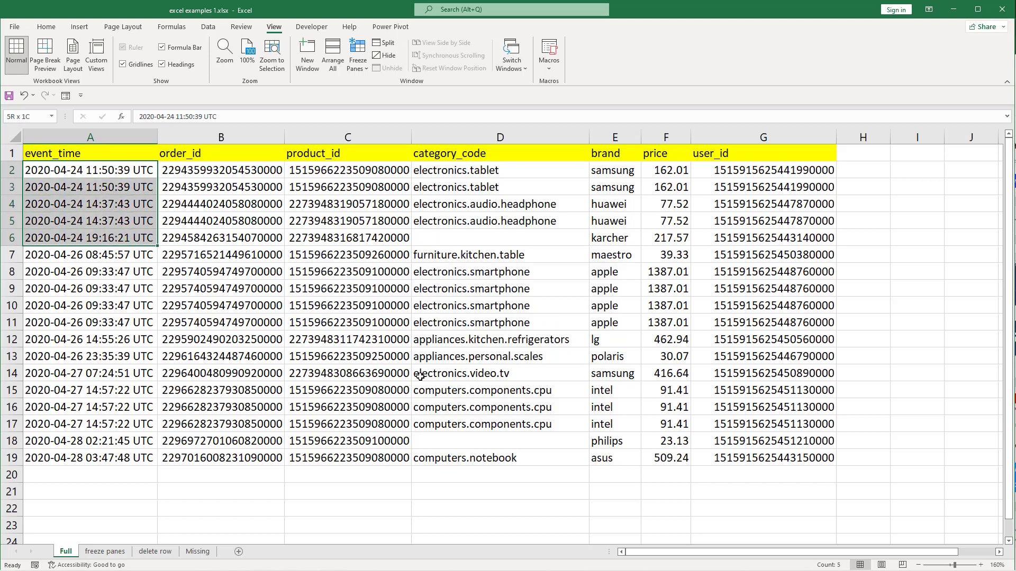
key("shift+Down")
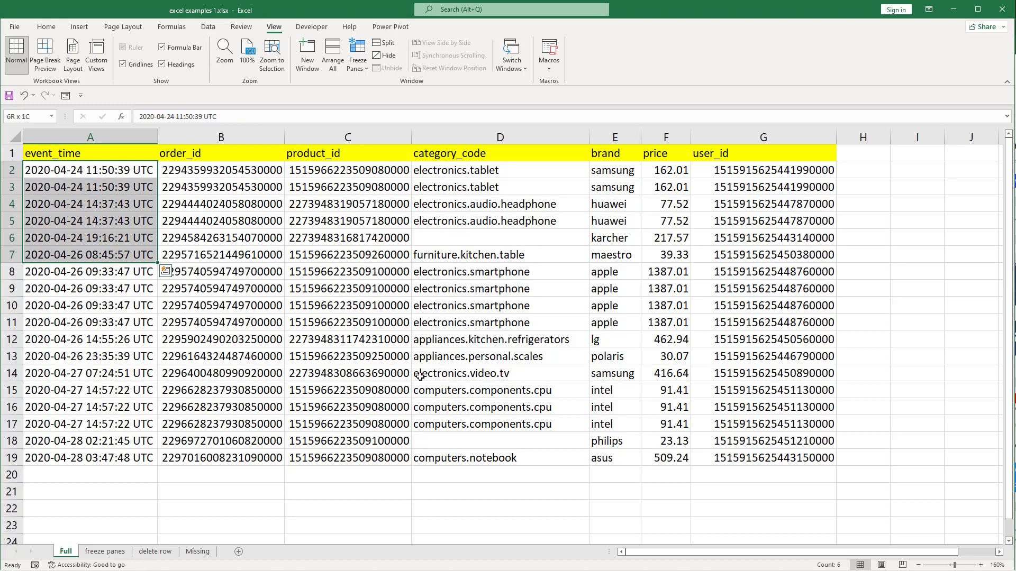
key("shift+Down")
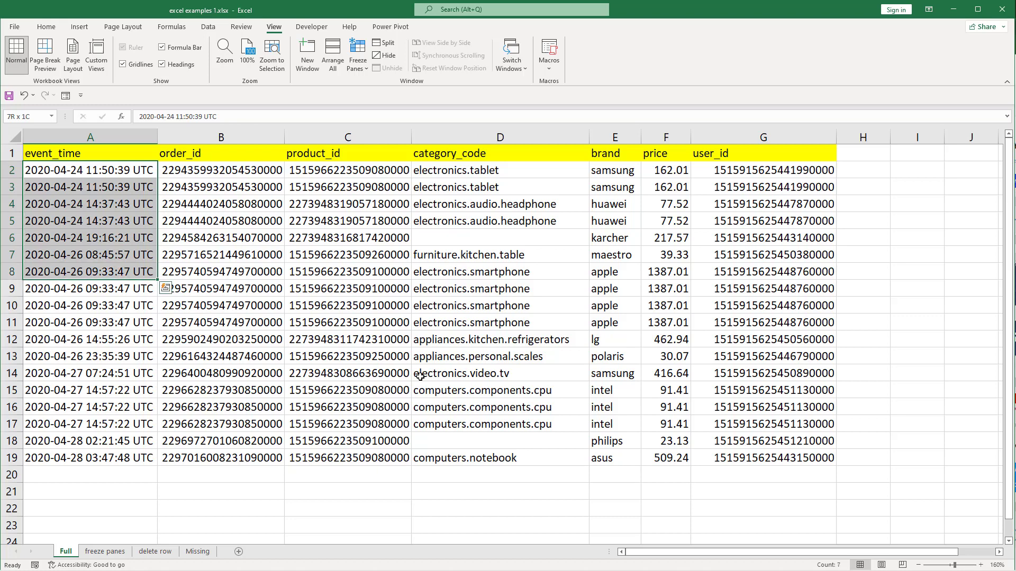
key("shift+Right")
key("shift+Right")
key("shift+Right")
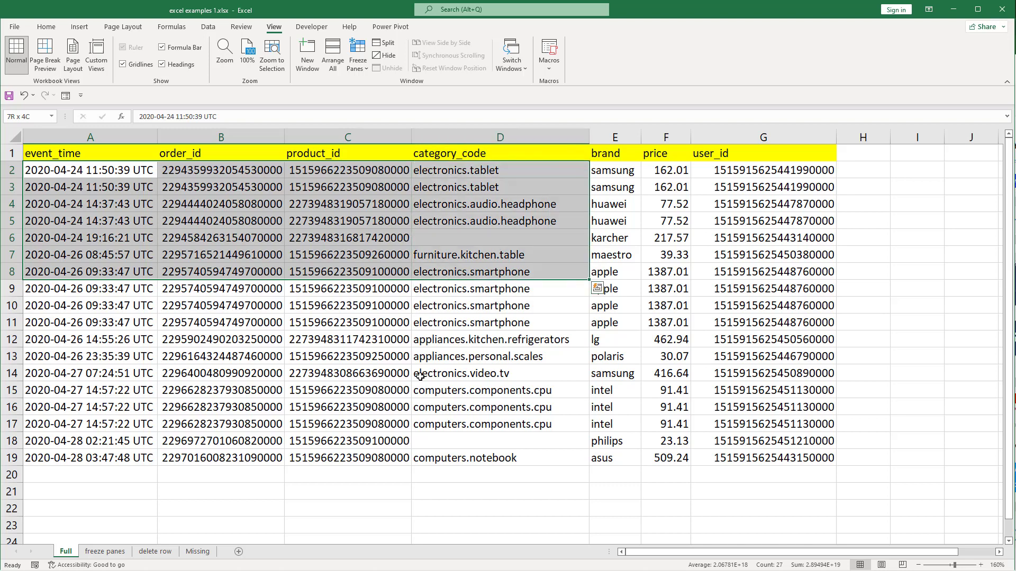
Select the range from D2 down to row 4 and back to column B, and return to cell A1.
key("Right")
key("Right")
key("Right")
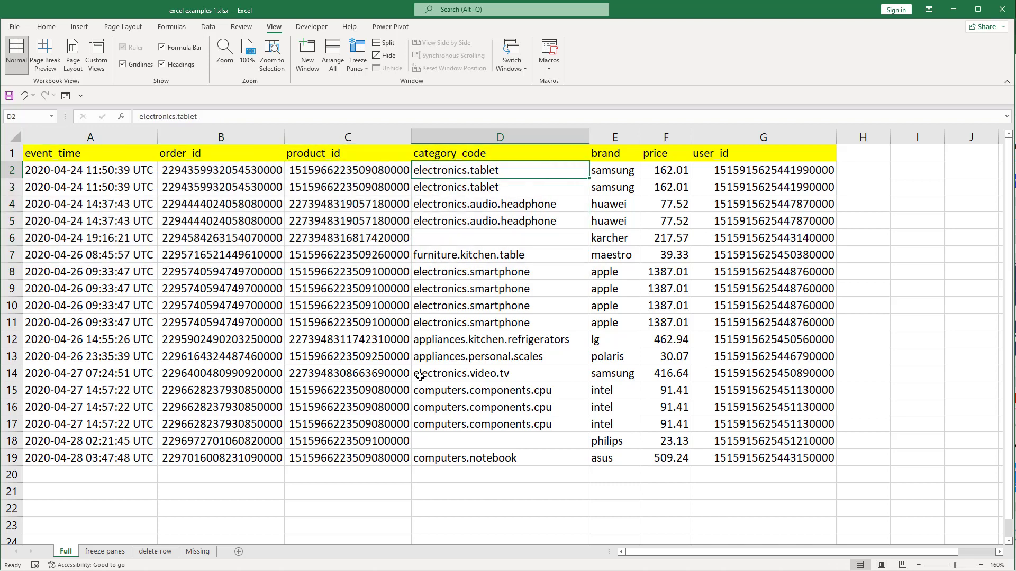
key("shift+Down")
key("shift+Down")
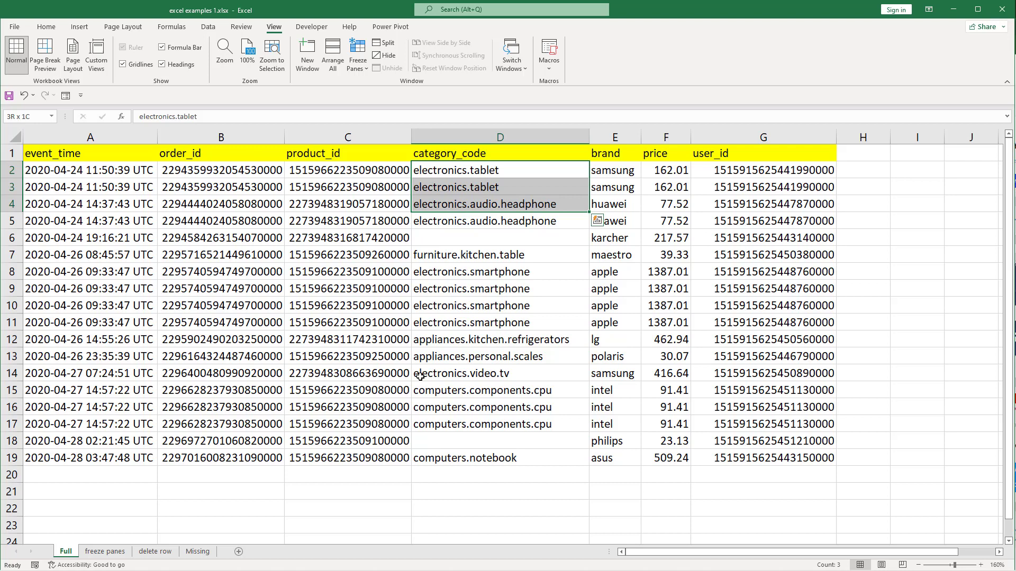
key("shift+Left")
key("shift+Left")
key("ctrl+Home")
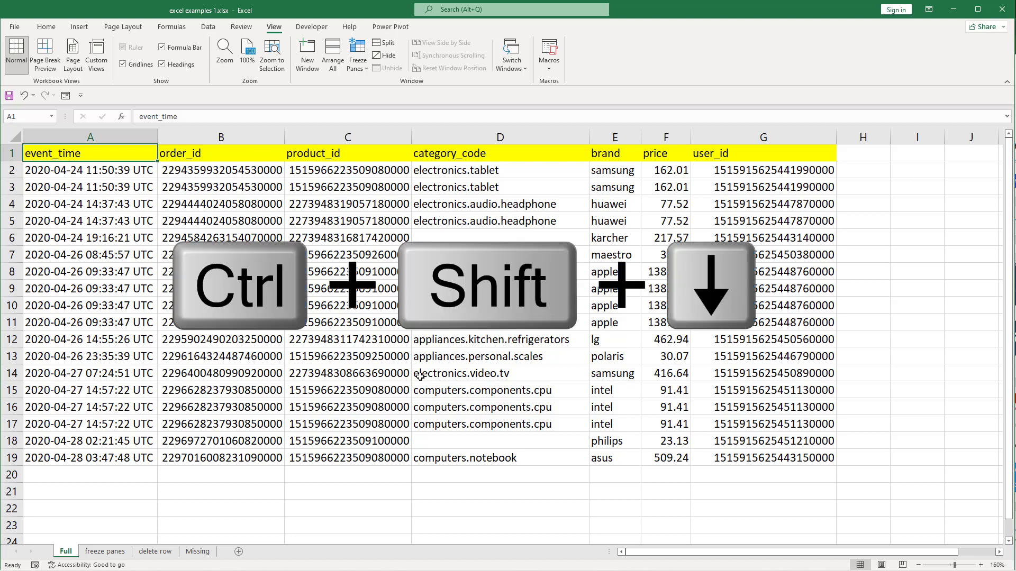
Select the data from A1 down to row 19 and extend the selection across the table's columns.
key("ctrl+shift+Down")
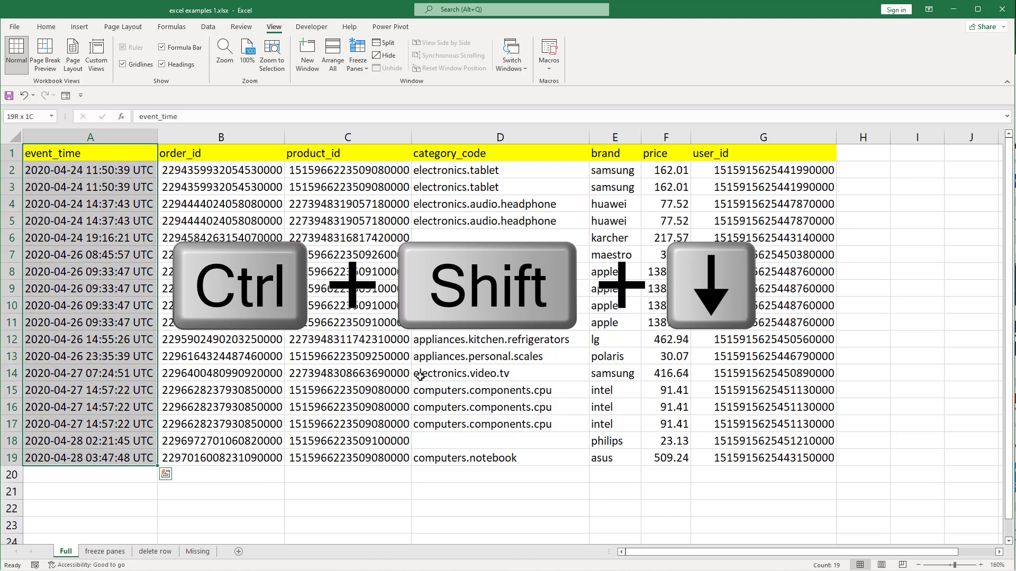
key("ctrl+shift+Right")
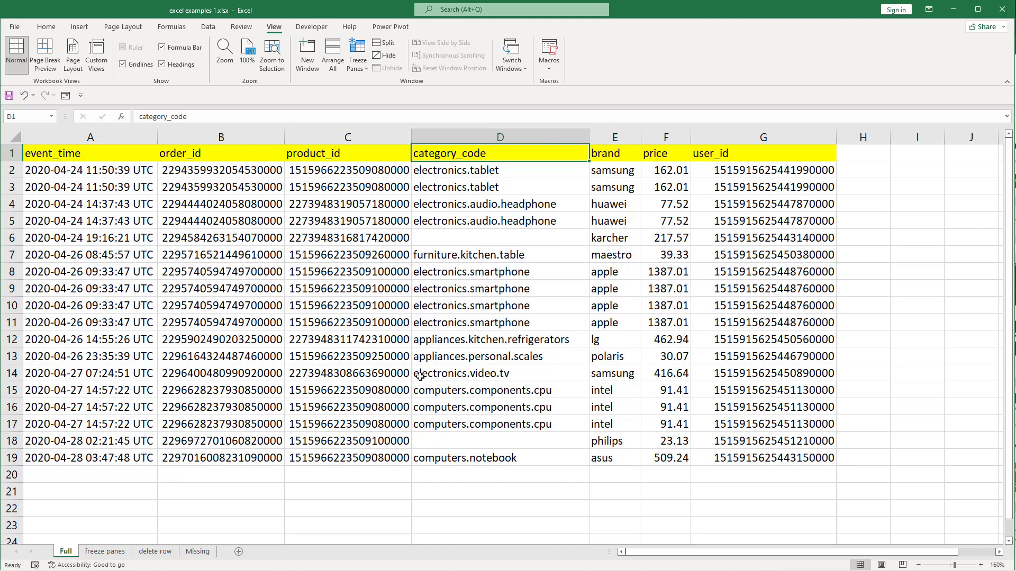
Extend the selection from D1 down the category_code column to row 5 and on to row 19, and return to A1 through D1.
key("ctrl+shift+Down")
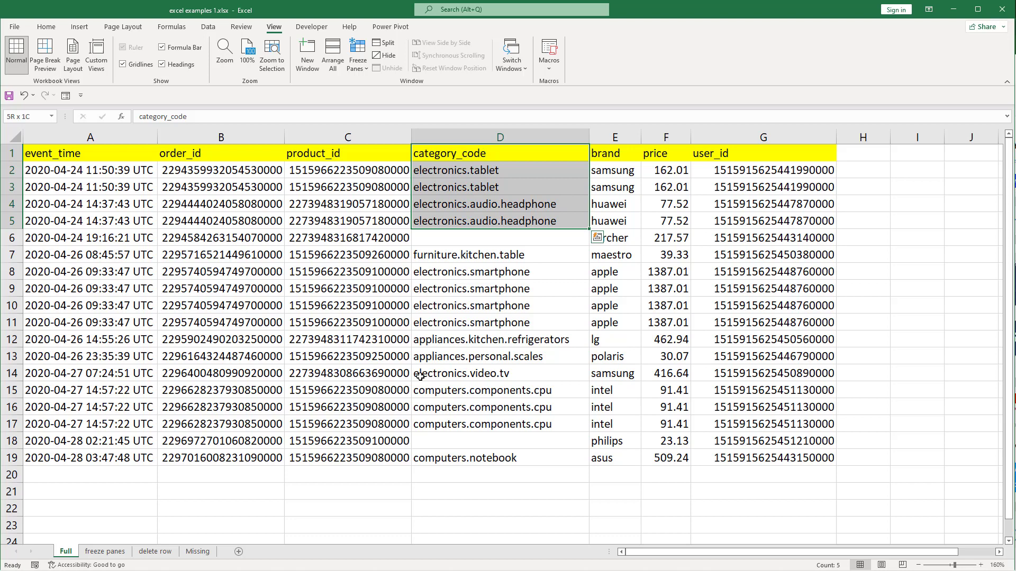
key("ctrl+shift+Down")
key("ctrl+shift+Down")
key("ctrl+shift+Down")
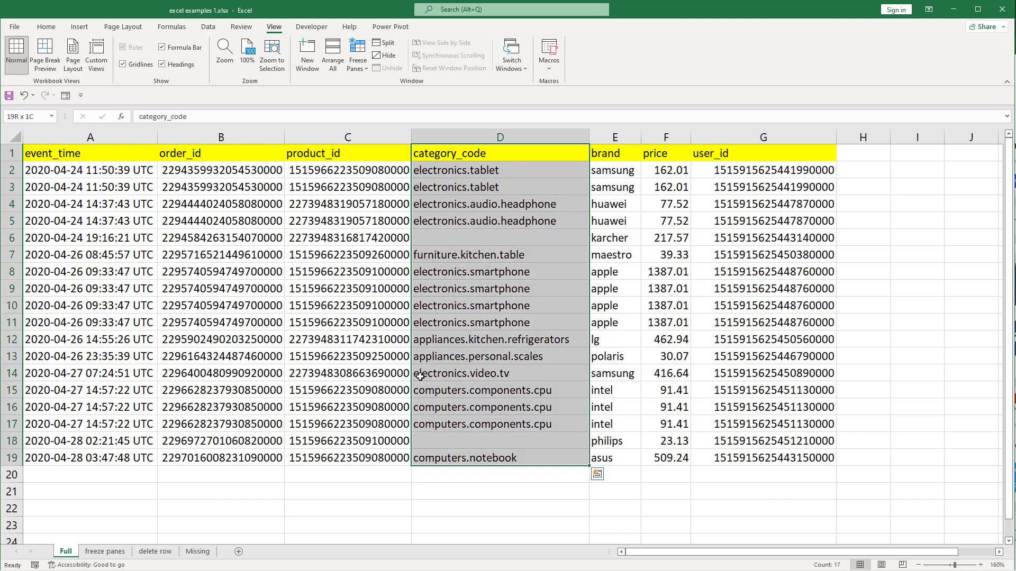
key("ctrl+Up")
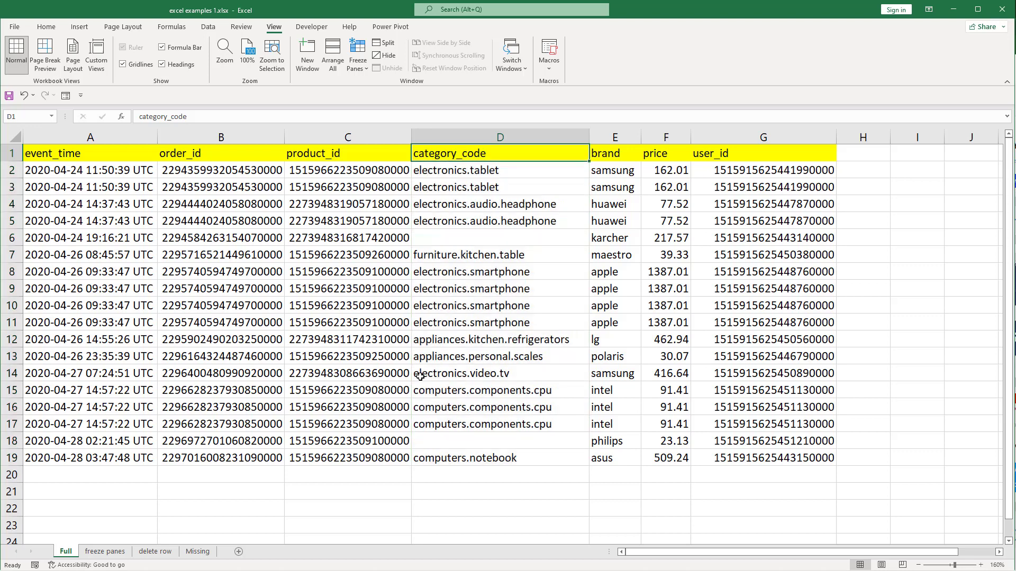
key("ctrl+Left")
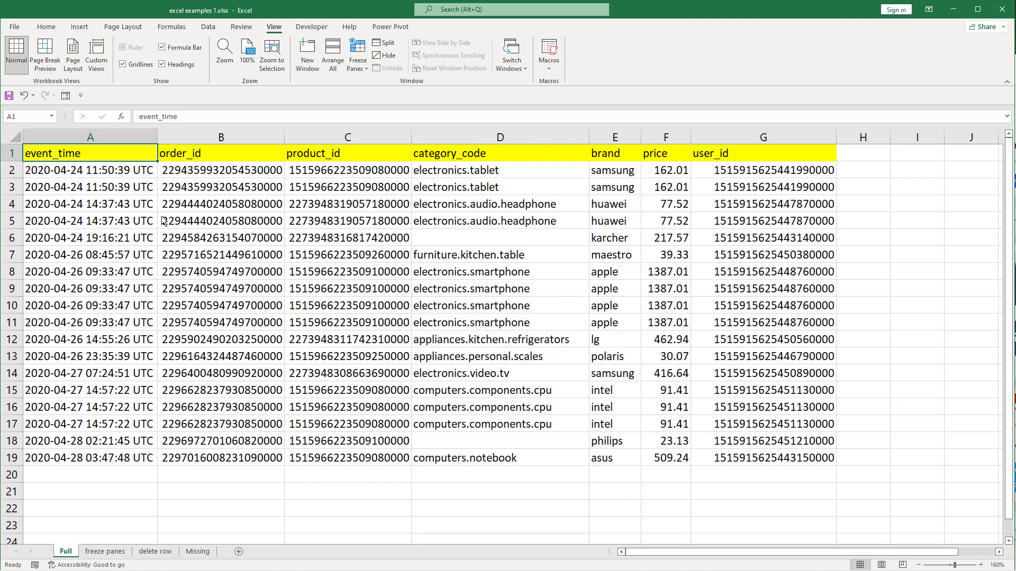
Select from A1 to the last used cell, select back from G19 to A1, and return to A1.
key("ctrl+shift+End")
key("ctrl+shift+End")
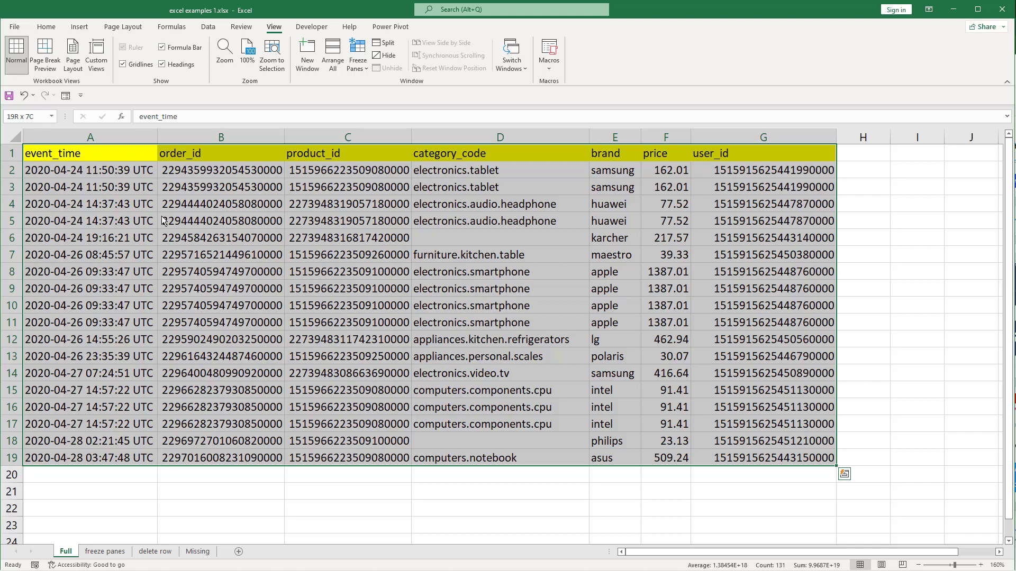
key("ctrl+End")
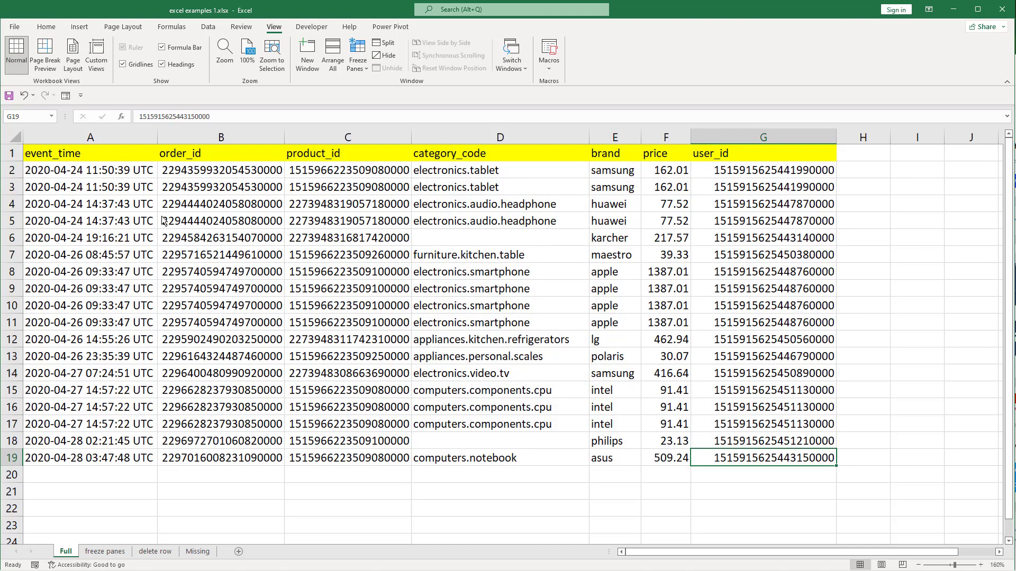
key("ctrl+shift+Home")
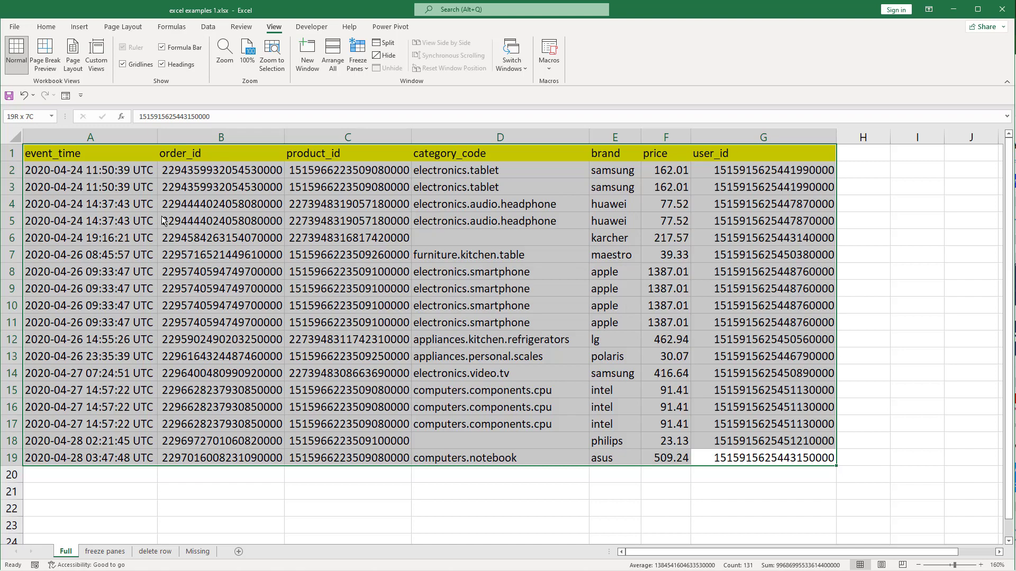
key("ctrl+Home")
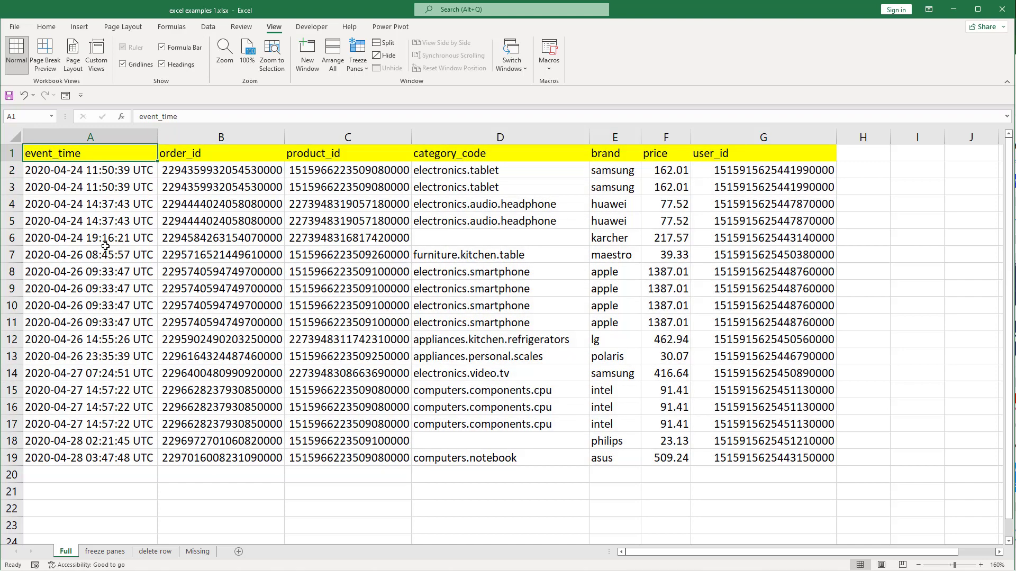
Select the data region around A1, reselect it as A1:D19 with column E empty, and expand the selection to the whole worksheet.
key("ctrl+a")
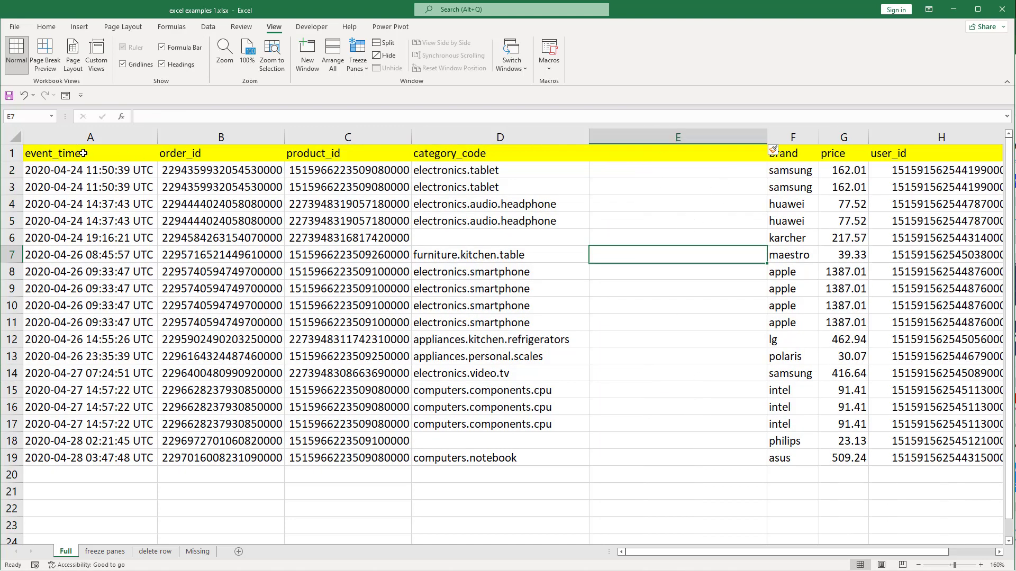
left_click(58, 153)
key("ctrl+a")
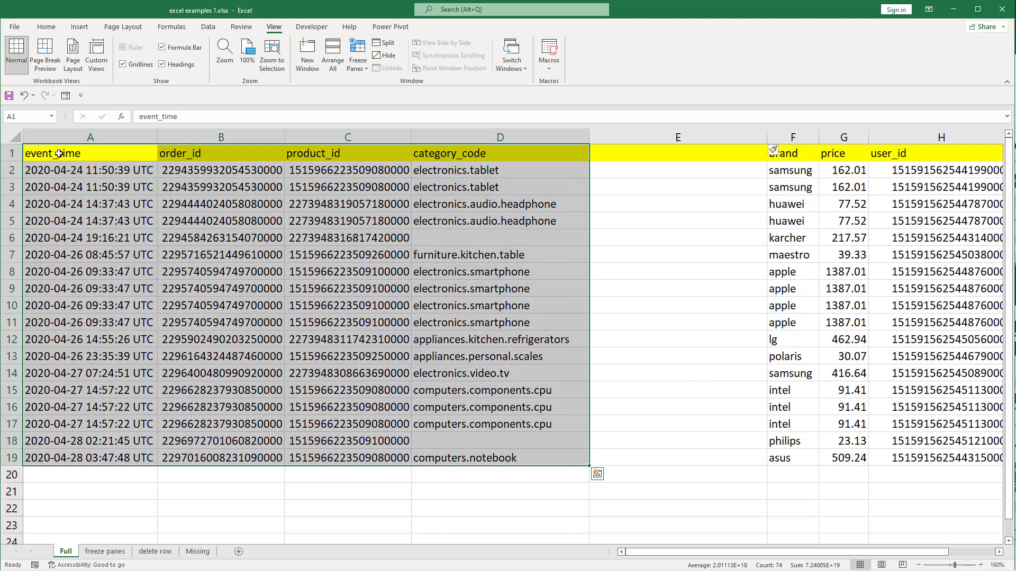
key("ctrl+a")
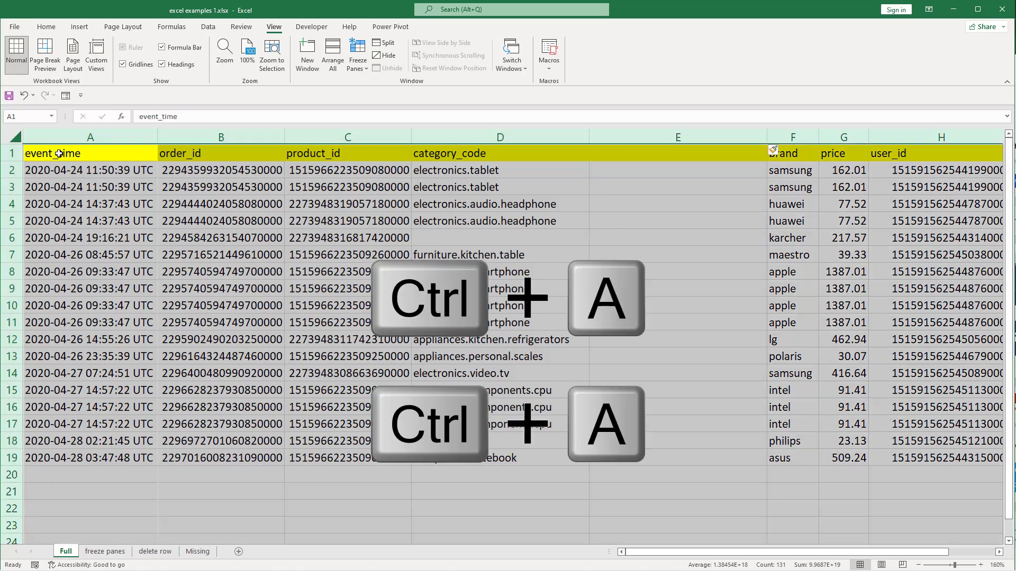